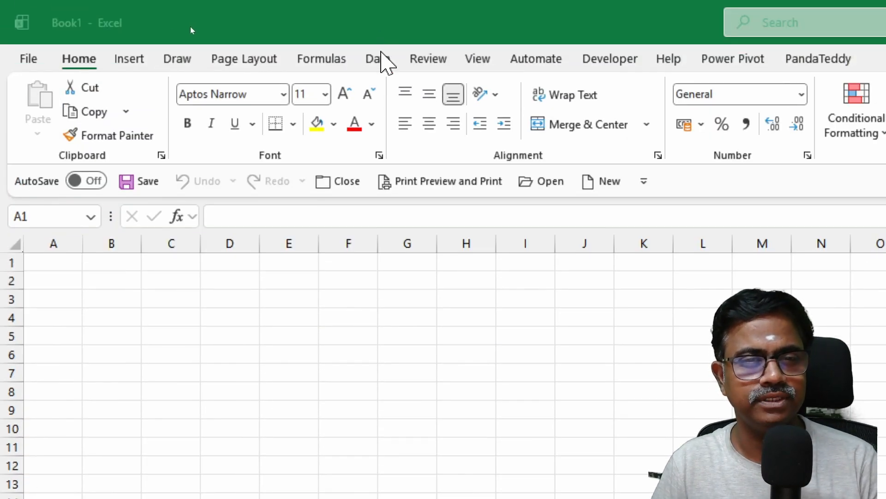
# Launch the Power Query Editor from the blank workbook.
pyautogui.click(381, 54)
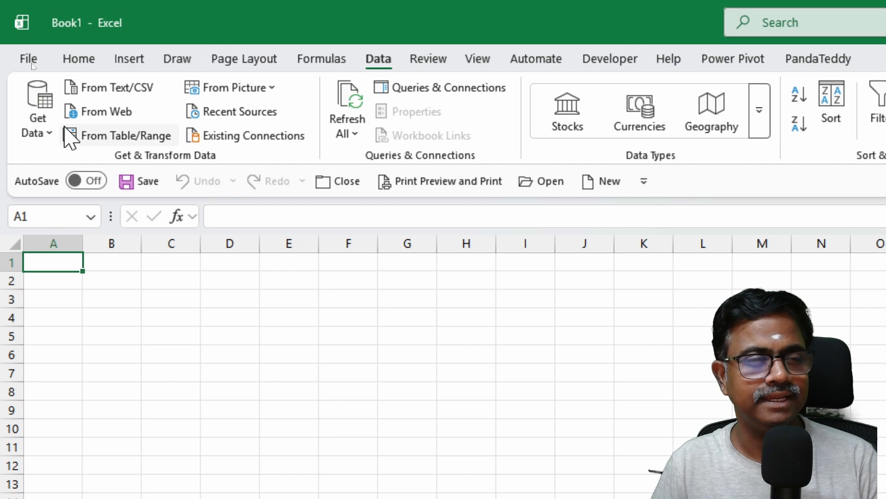
pyautogui.click(45, 134)
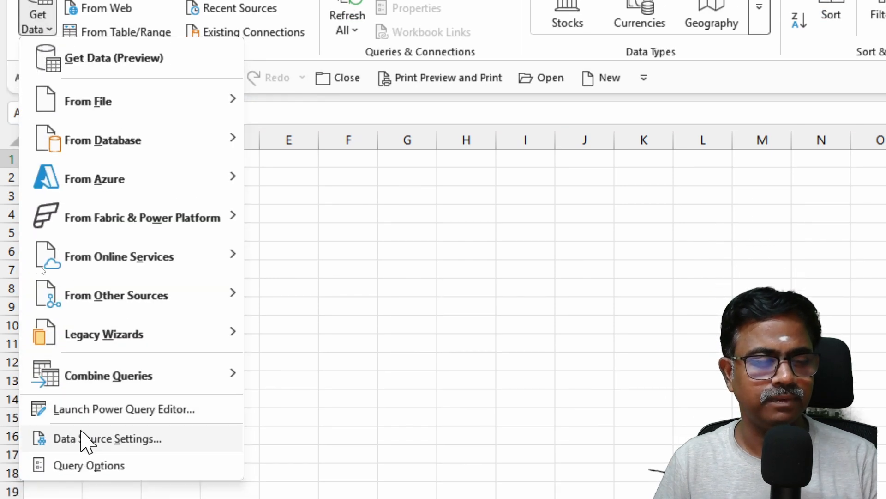
pyautogui.click(100, 412)
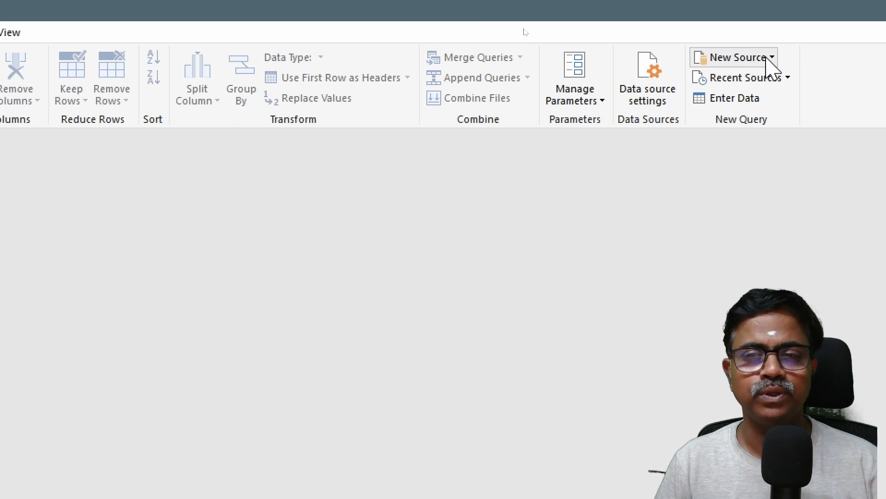
# Import Sheet1 of the Excel workbook Sample Dataset1 from the Downloads folder as a new query.
pyautogui.click(772, 65)
pyautogui.moveTo(771, 83)
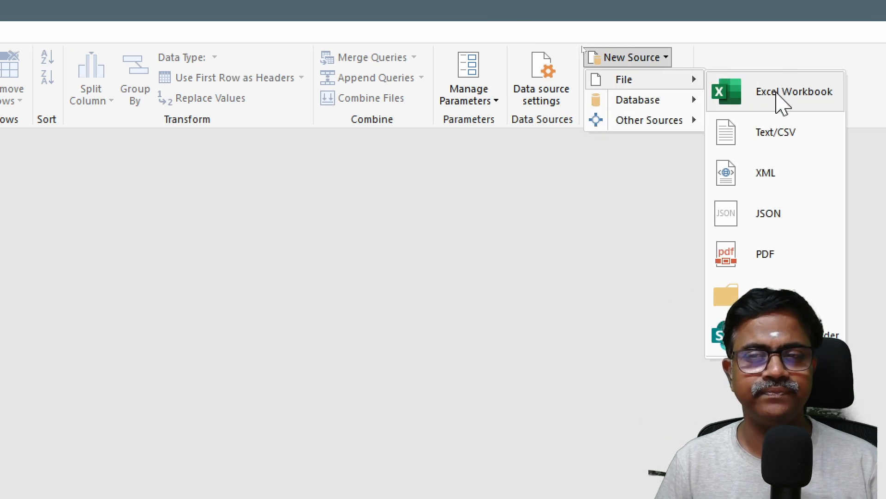
pyautogui.click(780, 102)
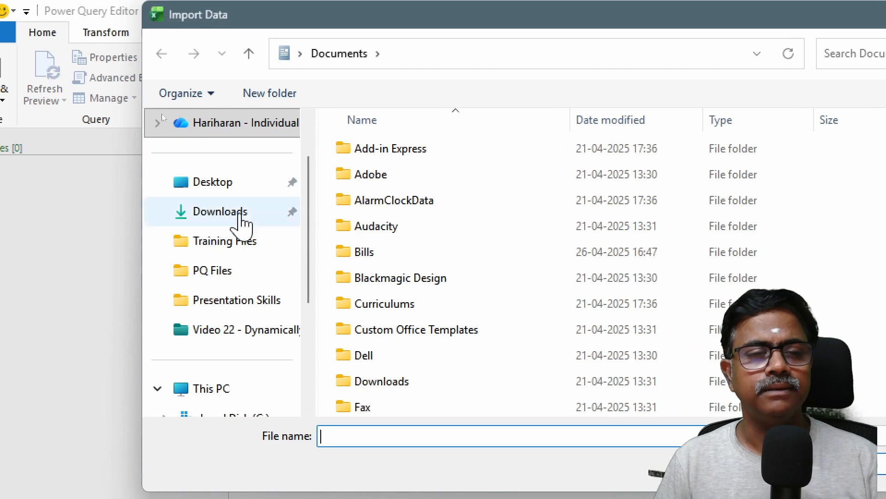
pyautogui.click(253, 212)
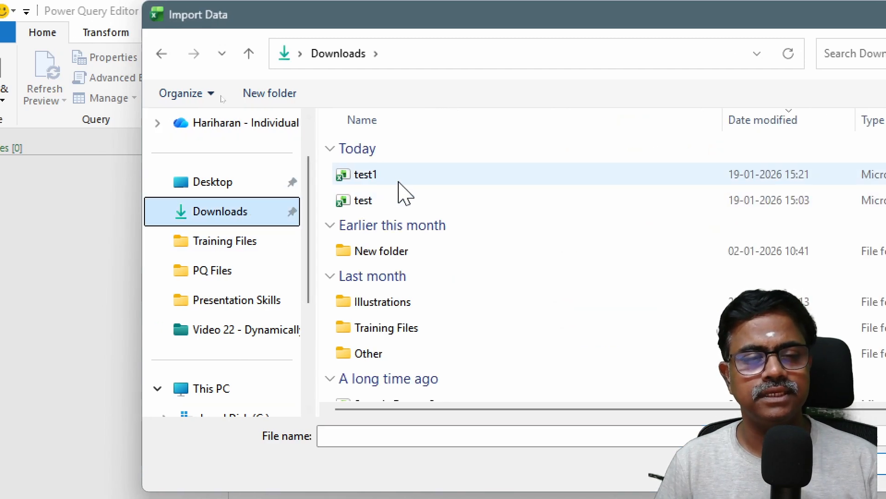
pyautogui.scroll(-1, 461, 369)
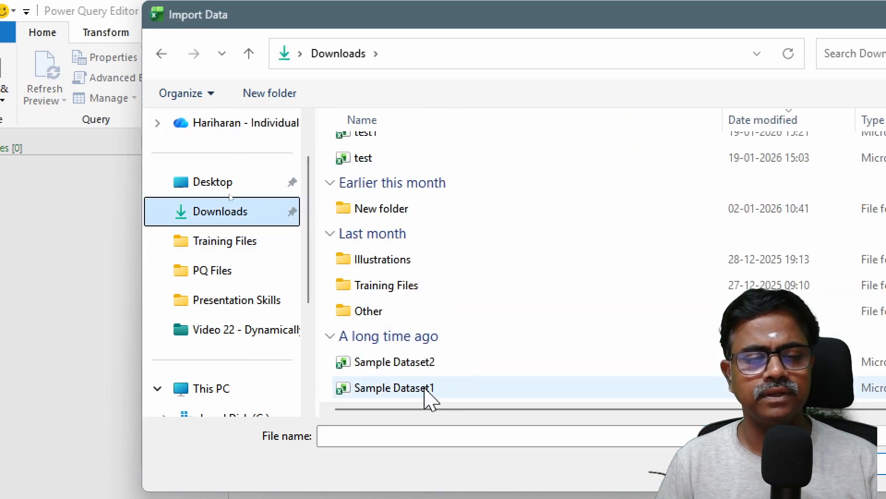
pyautogui.click(423, 390)
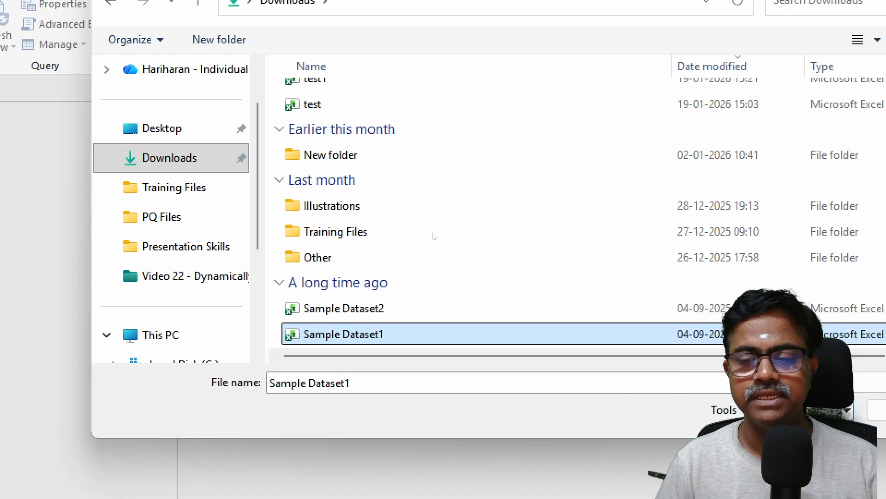
pyautogui.click(776, 410)
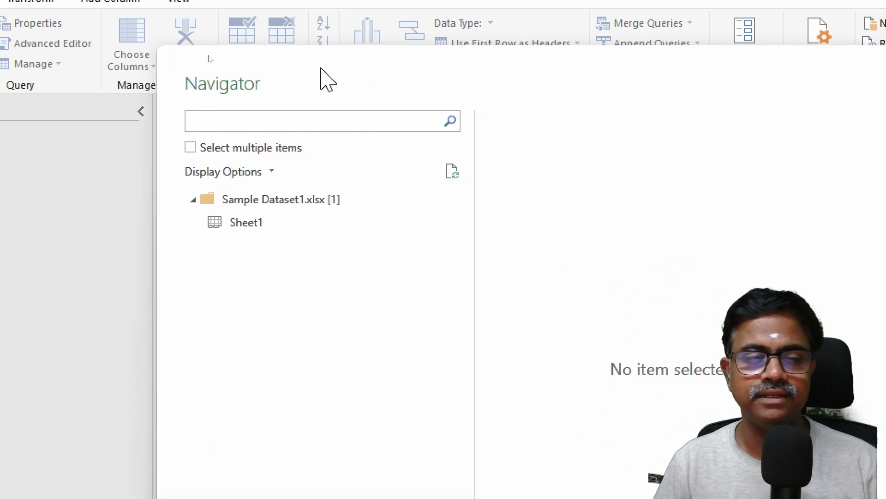
pyautogui.click(253, 224)
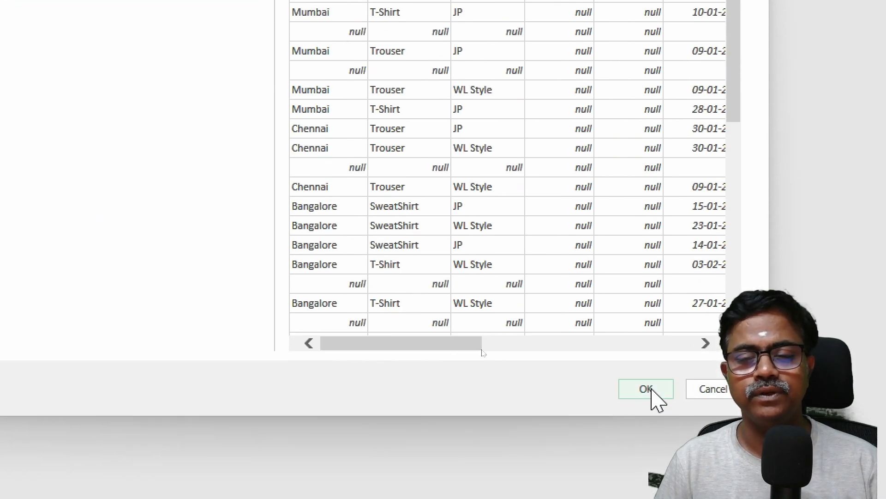
pyautogui.click(652, 388)
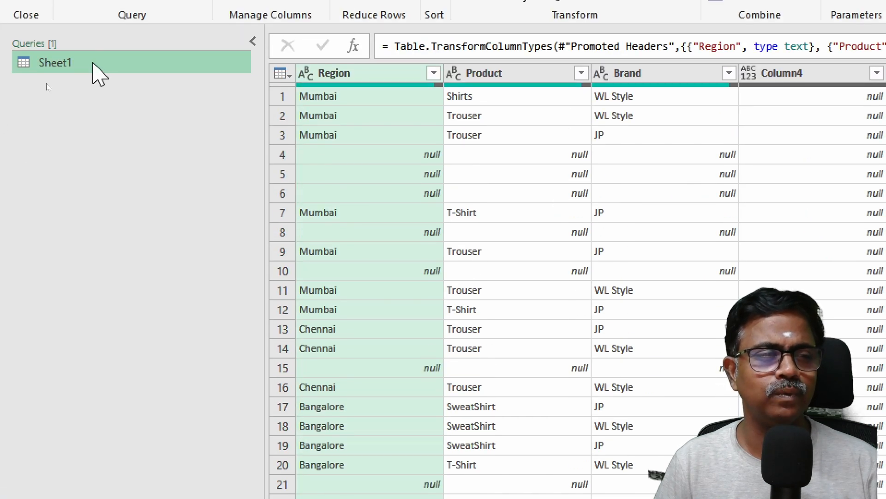
# Rename the Sheet1 query as CleanedData.
pyautogui.doubleClick(93, 64)
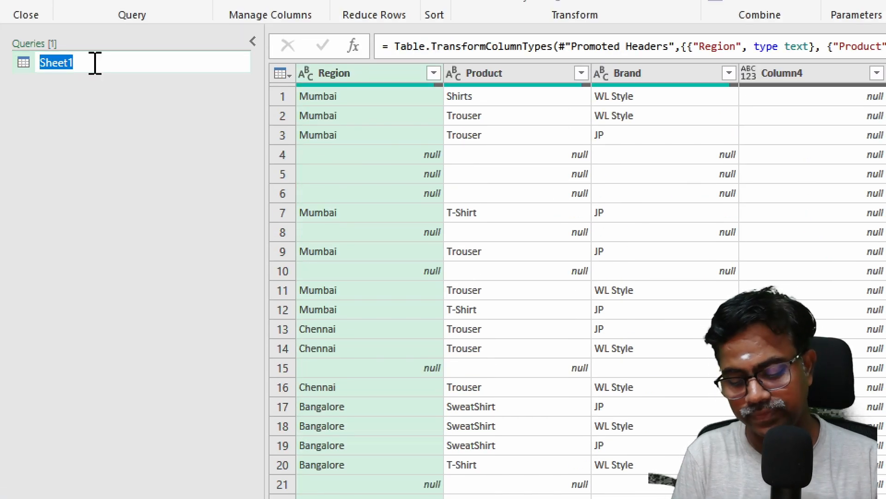
pyautogui.write('c')
pyautogui.press('BackSpace')
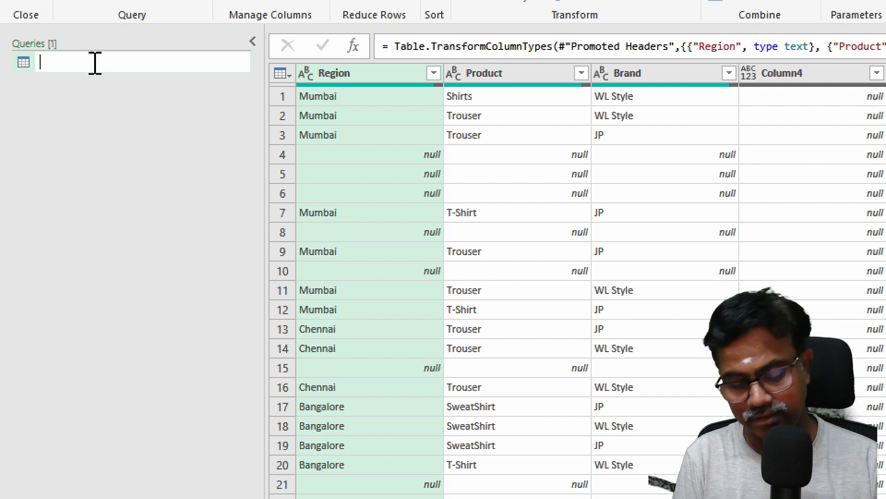
pyautogui.write('Cleae')
pyautogui.press('BackSpace')
pyautogui.write('nedData')
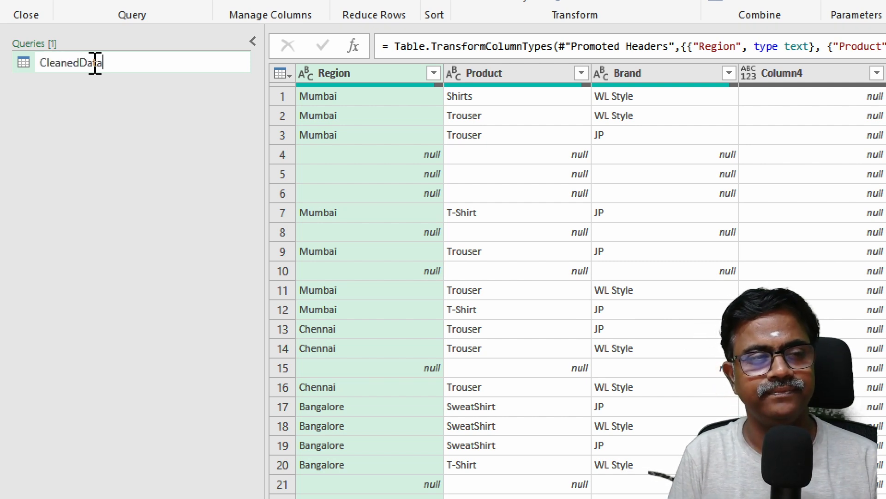
pyautogui.press('Return')
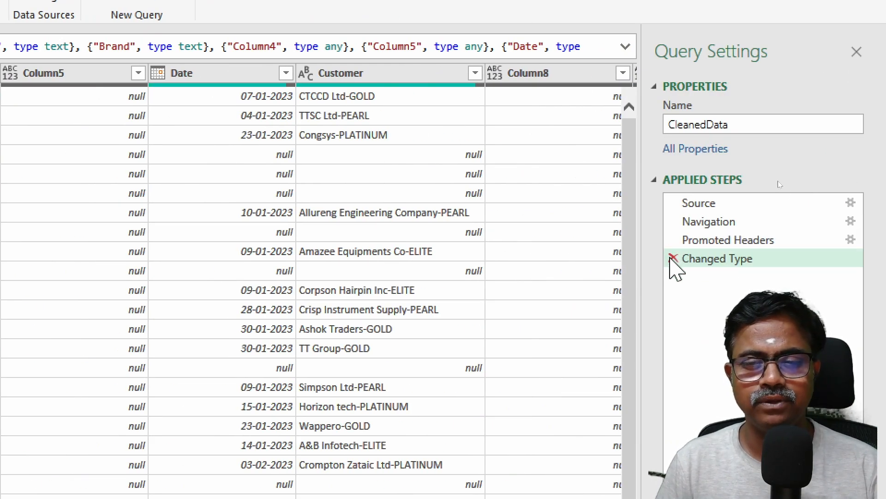
# Inspect the data at the Navigation step and look through the available row-removal options.
pyautogui.click(700, 223)
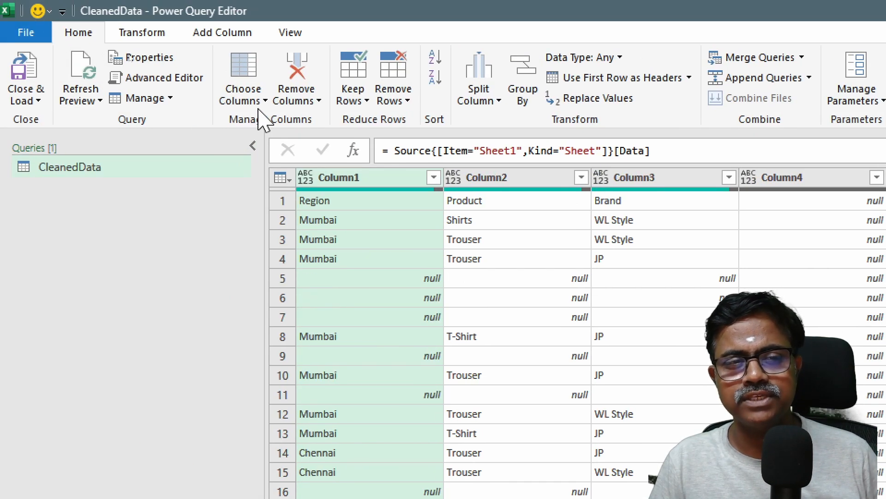
pyautogui.click(393, 100)
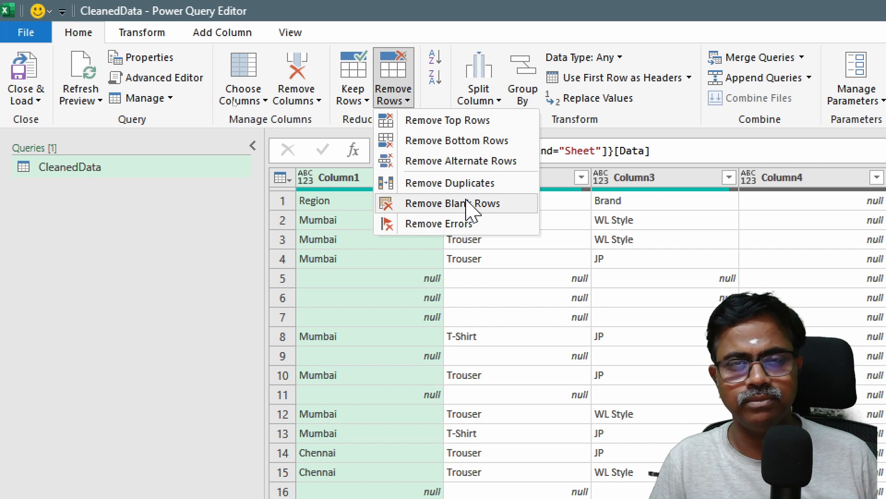
pyautogui.click(216, 93)
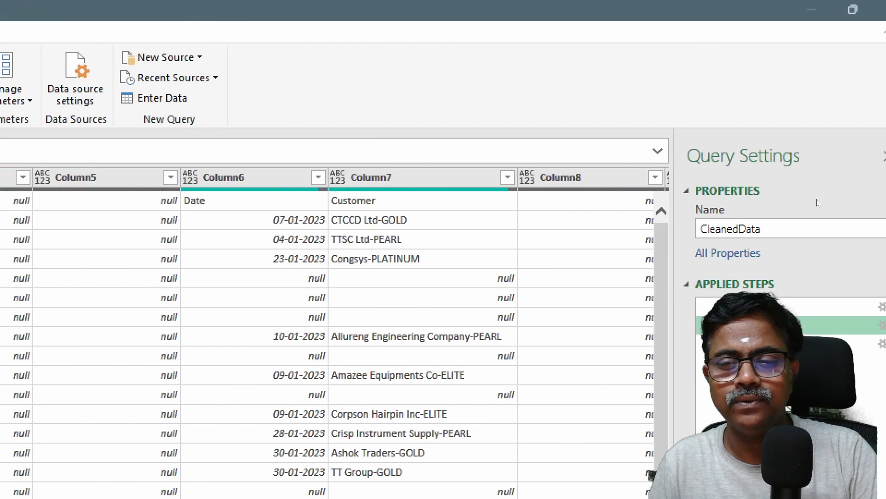
# Delete the Changed Type step from the CleanedData query's applied steps.
pyautogui.press('Down')
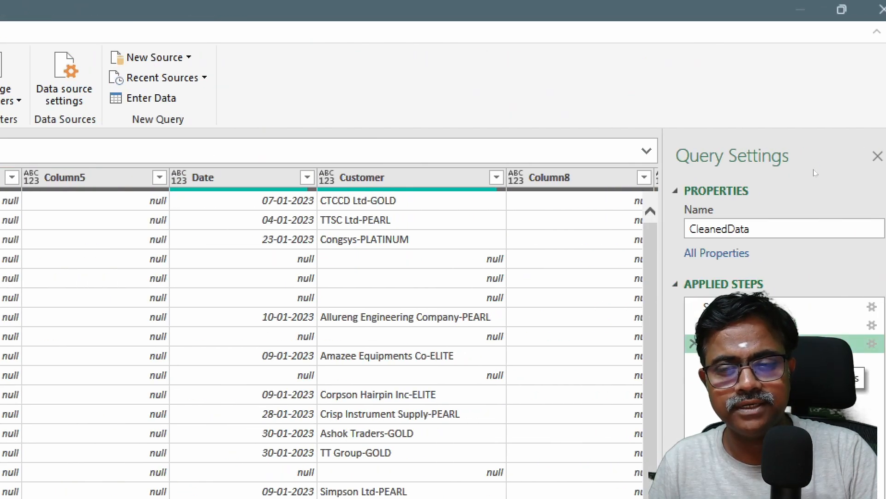
pyautogui.press('Down')
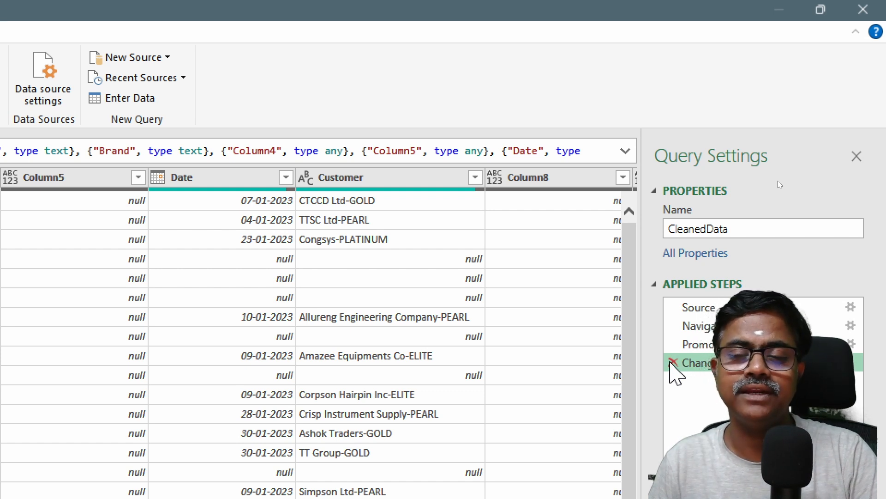
pyautogui.click(672, 363)
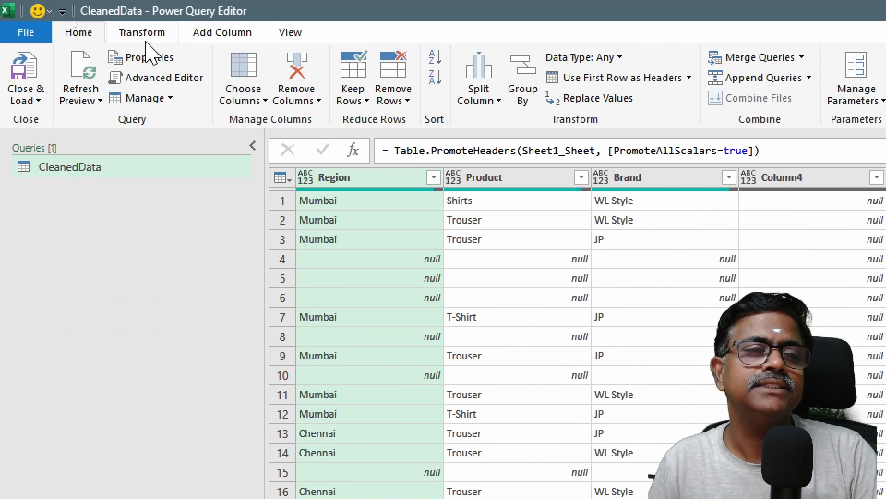
# Add an index column starting from 1 to the CleanedData query.
pyautogui.click(212, 33)
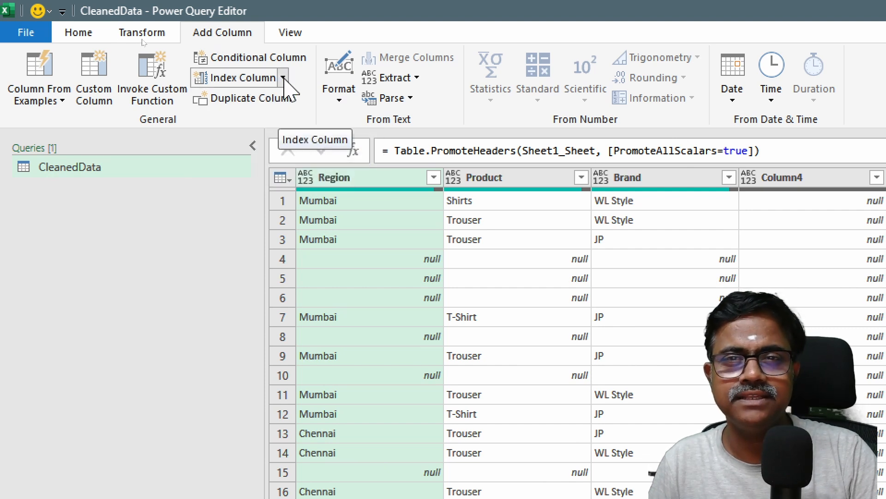
pyautogui.click(284, 79)
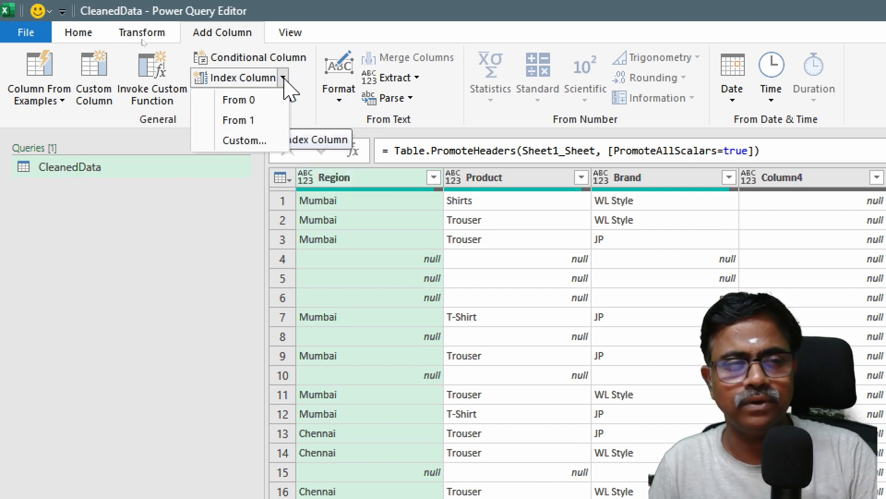
pyautogui.click(236, 121)
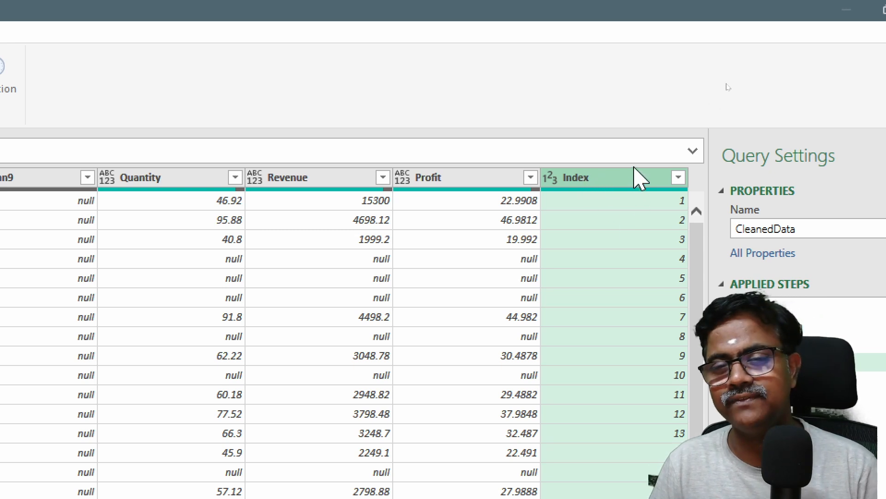
# Unpivot all columns other than Index into attribute and value pairs.
pyautogui.rightClick(626, 181)
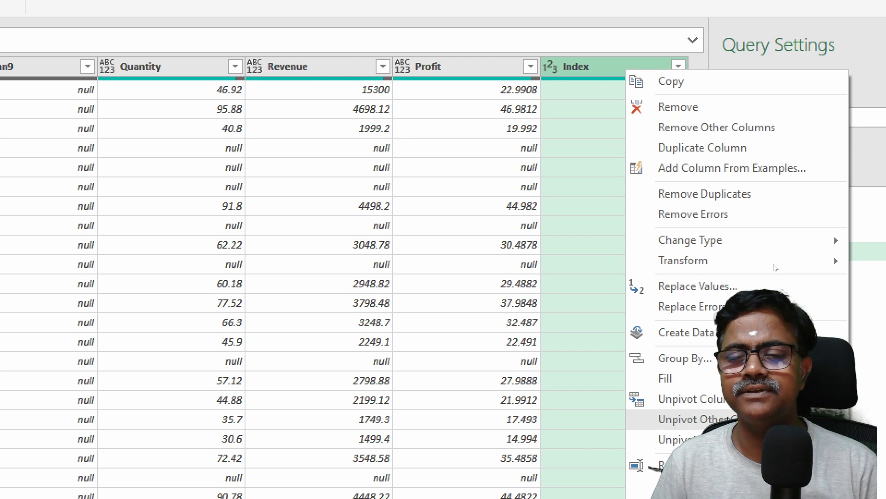
pyautogui.click(692, 418)
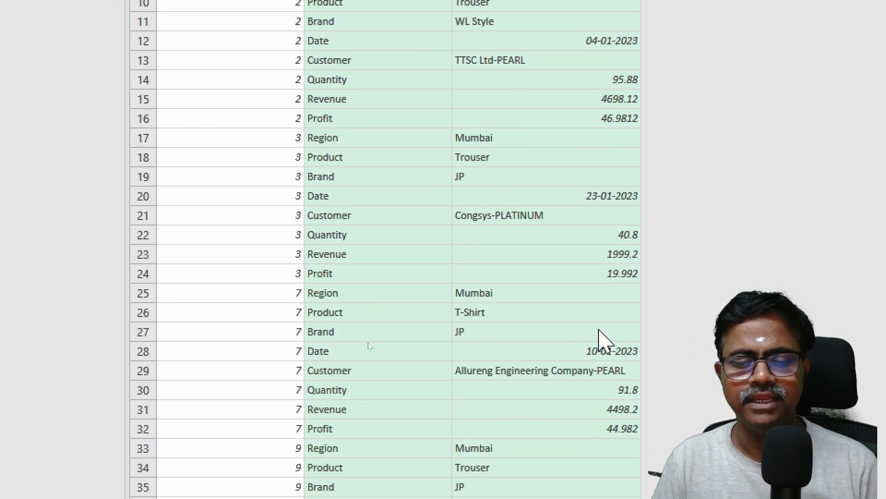
# Pivot the Attribute column using Value as the values column, with the aggregate function set to Don't Aggregate.
pyautogui.scroll(3, 586, 266)
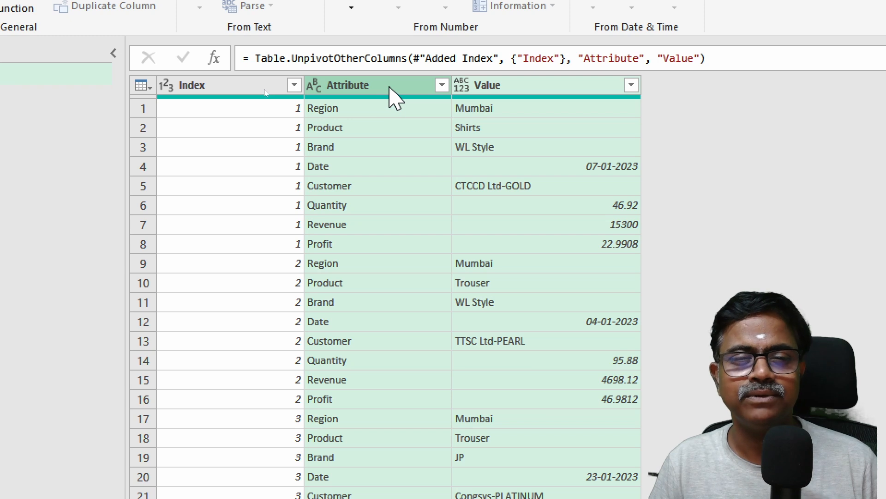
pyautogui.click(390, 88)
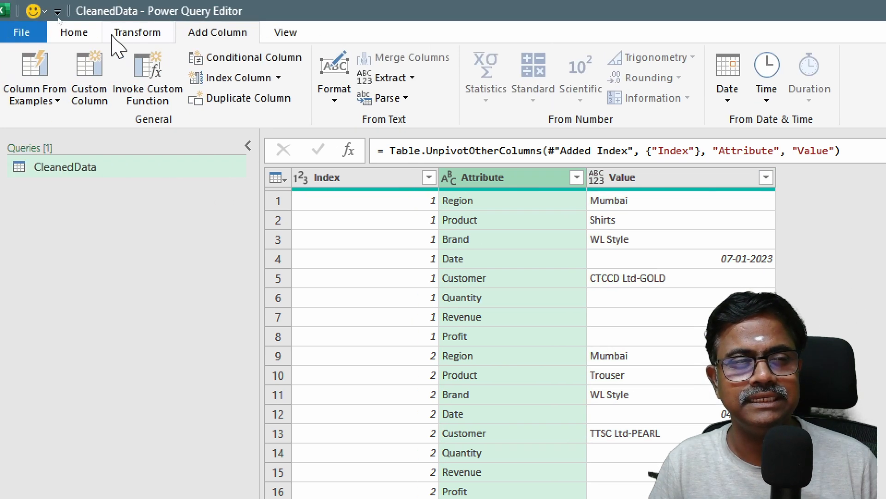
pyautogui.click(112, 37)
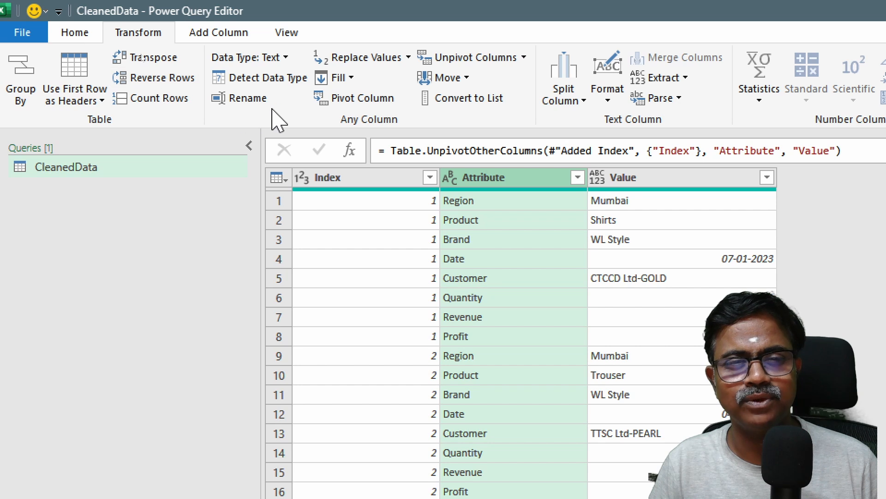
pyautogui.click(362, 97)
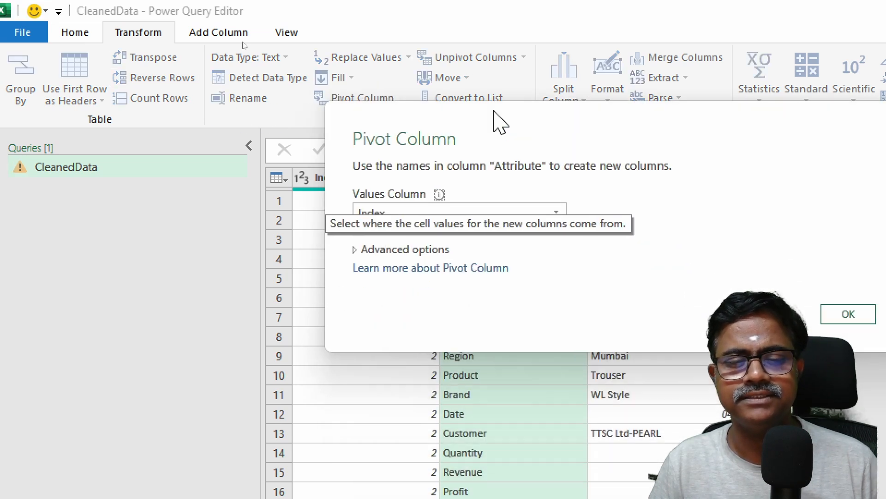
pyautogui.click(462, 157)
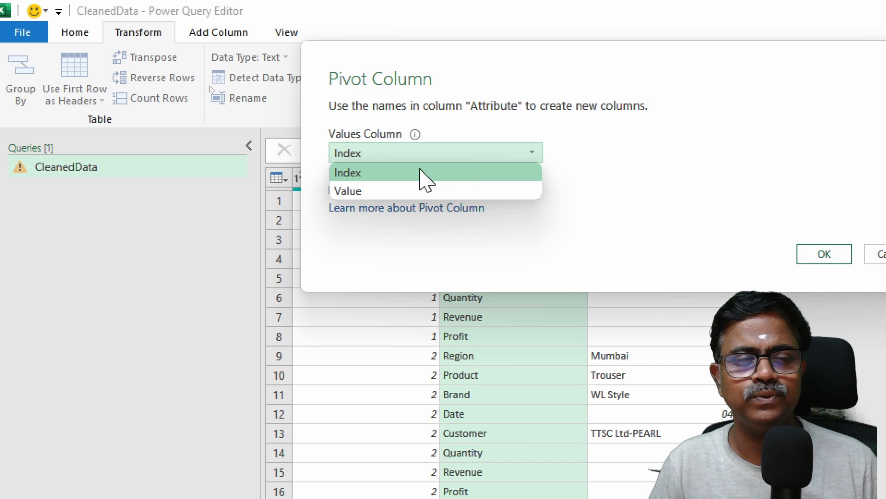
pyautogui.click(406, 192)
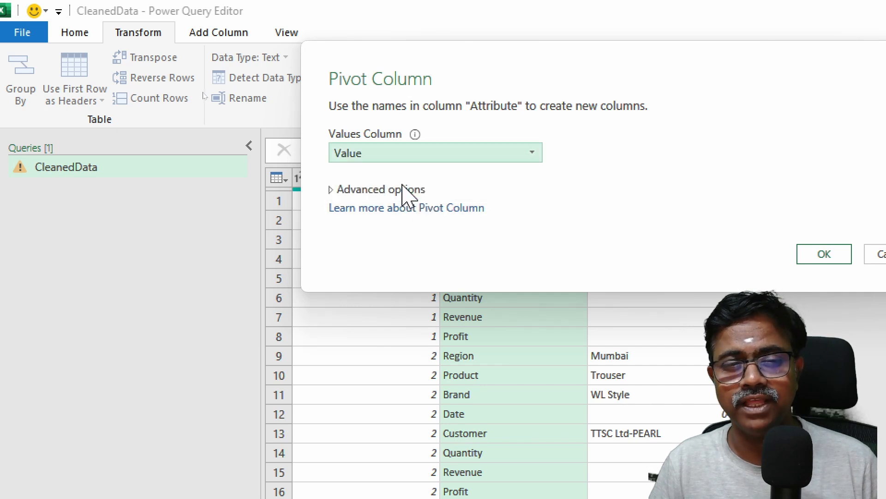
pyautogui.click(332, 190)
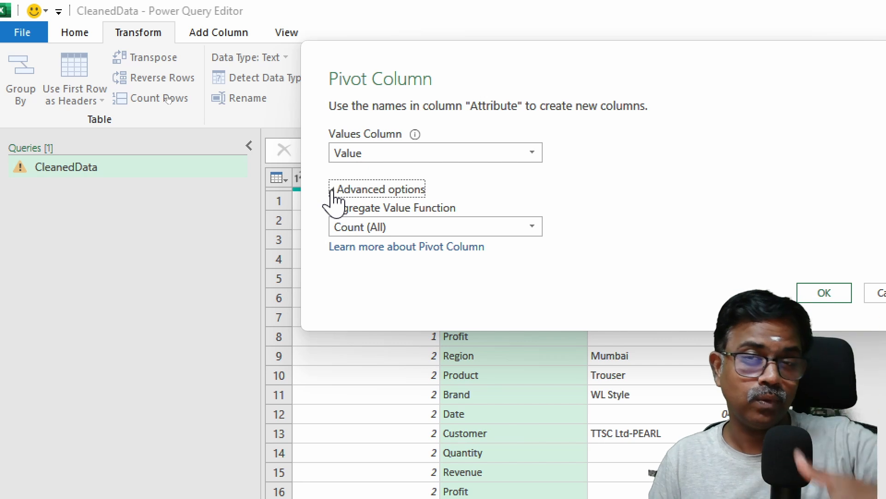
pyautogui.click(415, 231)
pyautogui.click(406, 289)
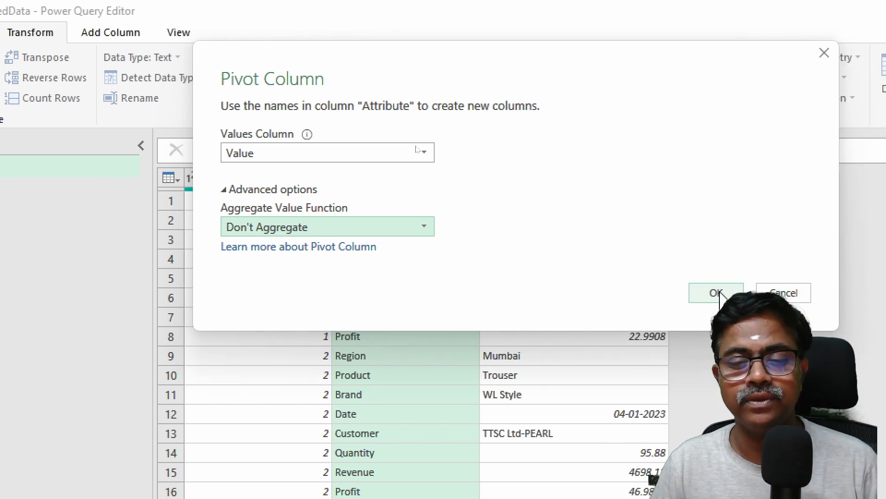
pyautogui.click(716, 293)
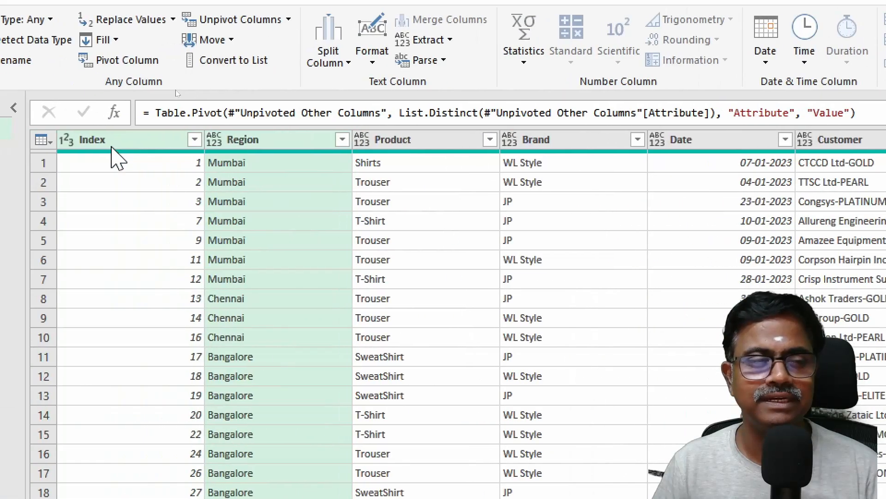
# Remove the Index column from the pivoted table and detect the data types of all remaining columns.
pyautogui.click(112, 144)
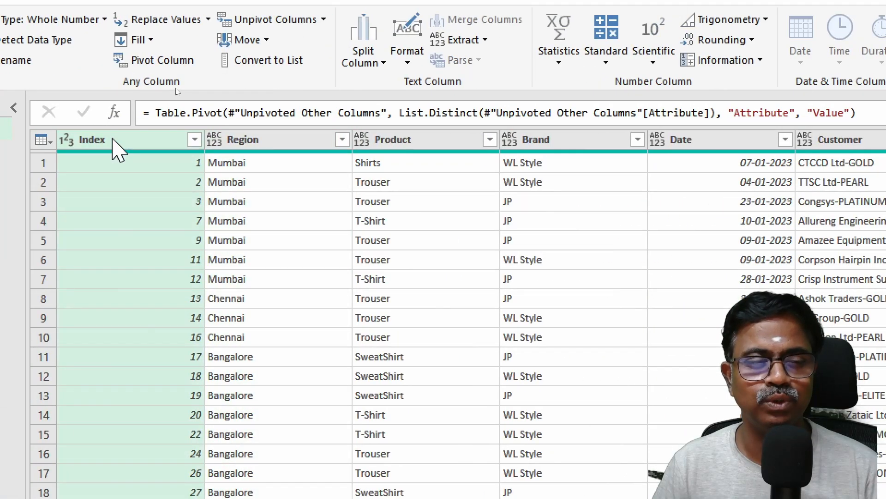
pyautogui.rightClick(116, 150)
pyautogui.click(157, 175)
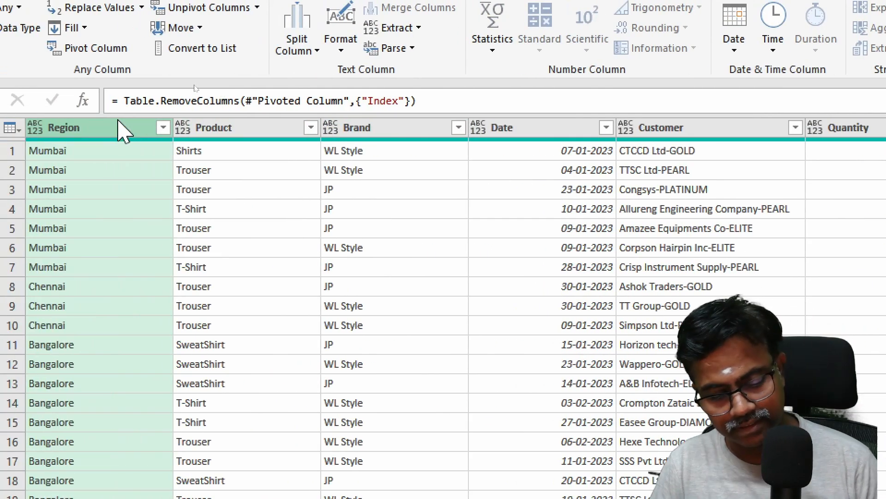
pyautogui.hotkey('ctrl', 'a')
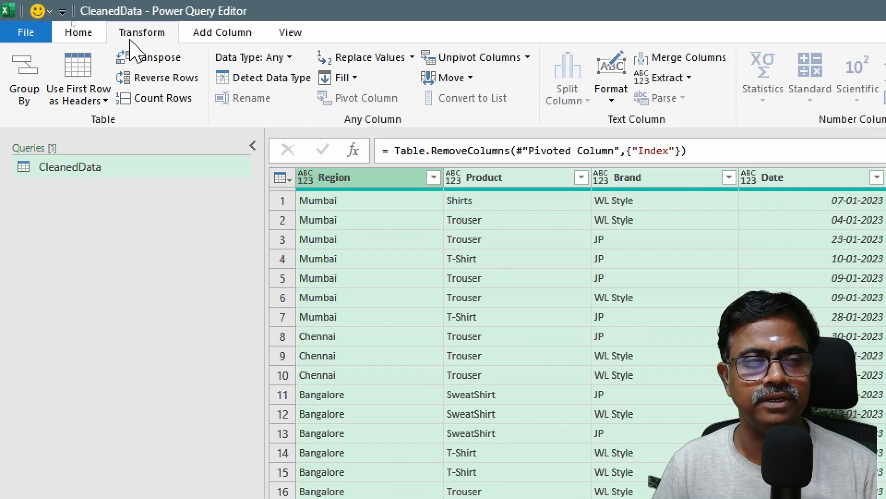
pyautogui.click(289, 83)
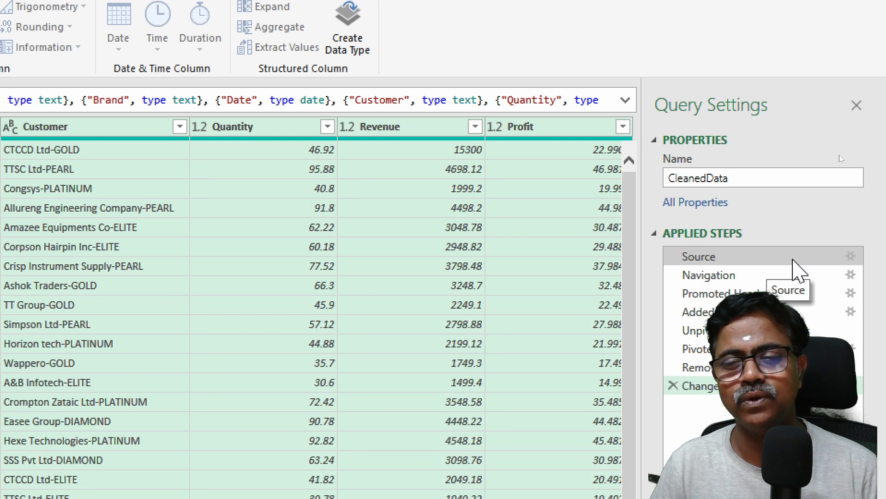
# Change the workbook file in the Source step's formula to Sample Dataset2.xlsx and display the output of the last applied step.
pyautogui.click(801, 260)
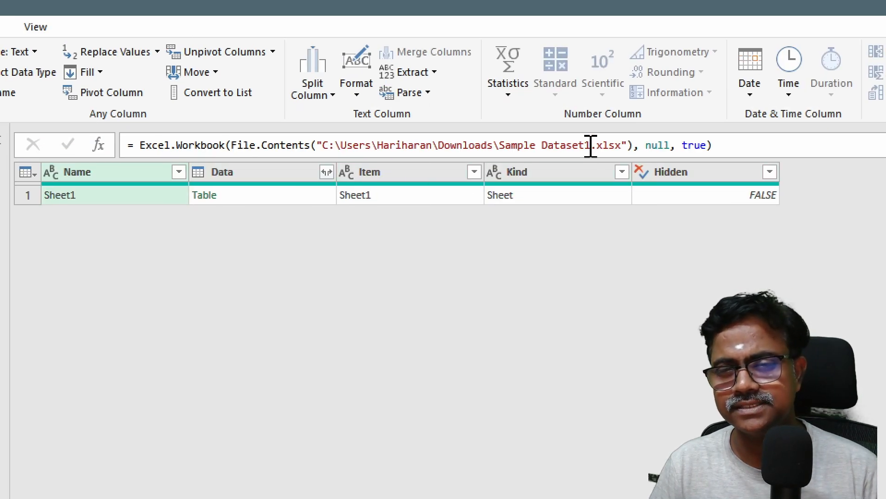
pyautogui.doubleClick(586, 145)
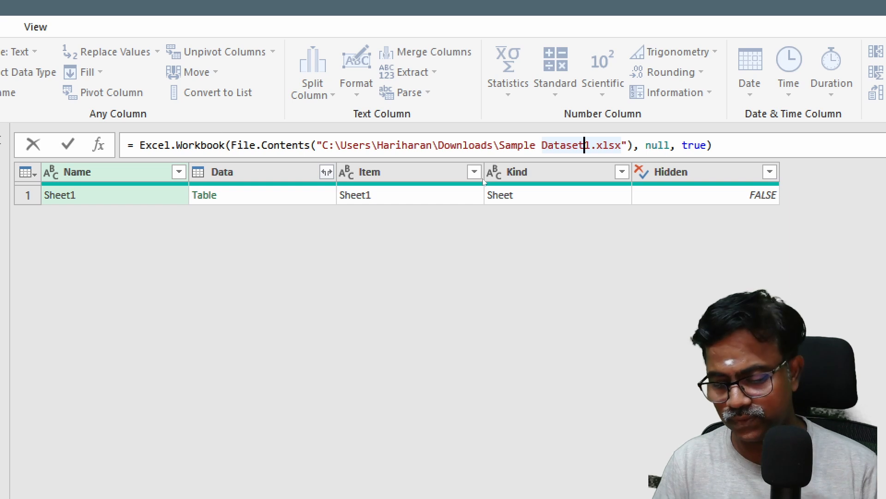
pyautogui.press('BackSpace')
pyautogui.write('2')
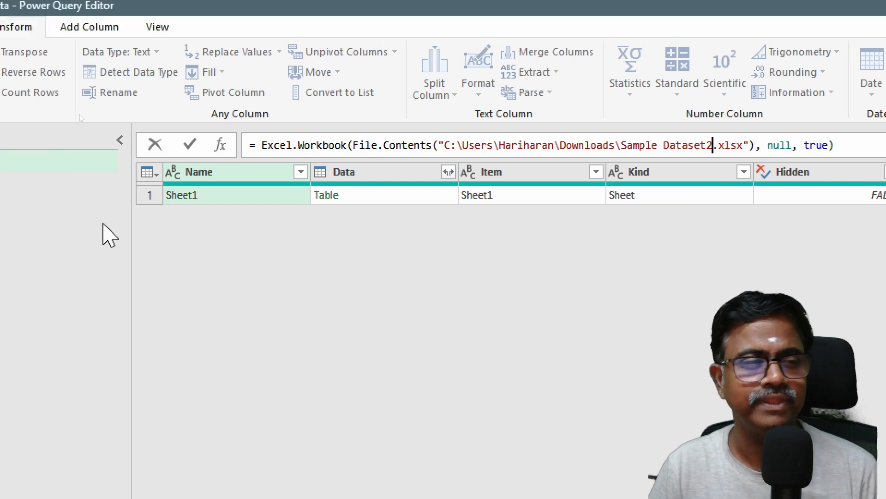
pyautogui.click(298, 146)
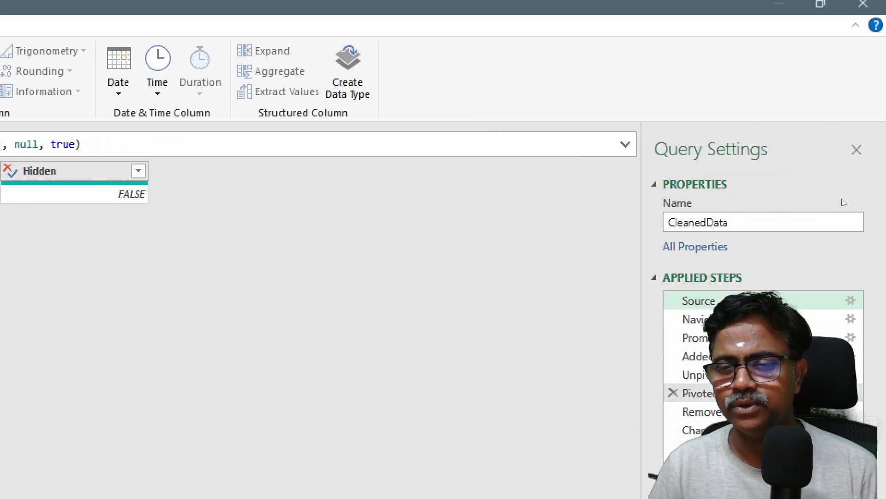
pyautogui.click(697, 430)
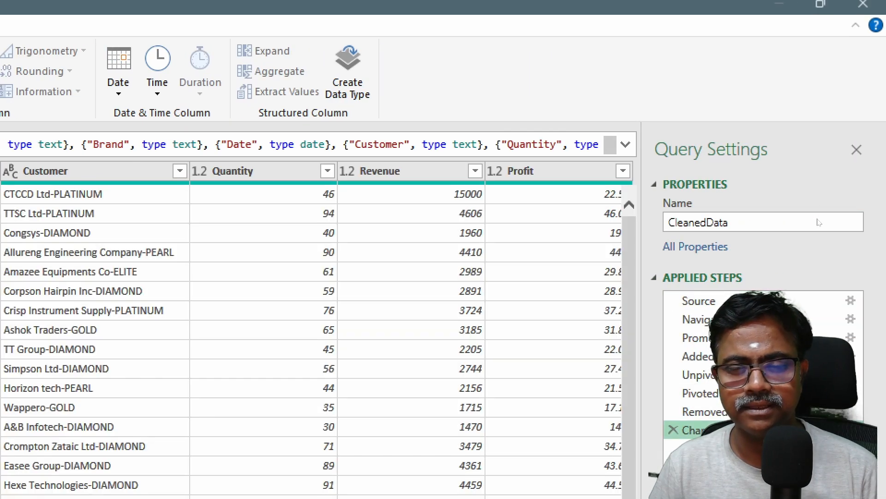